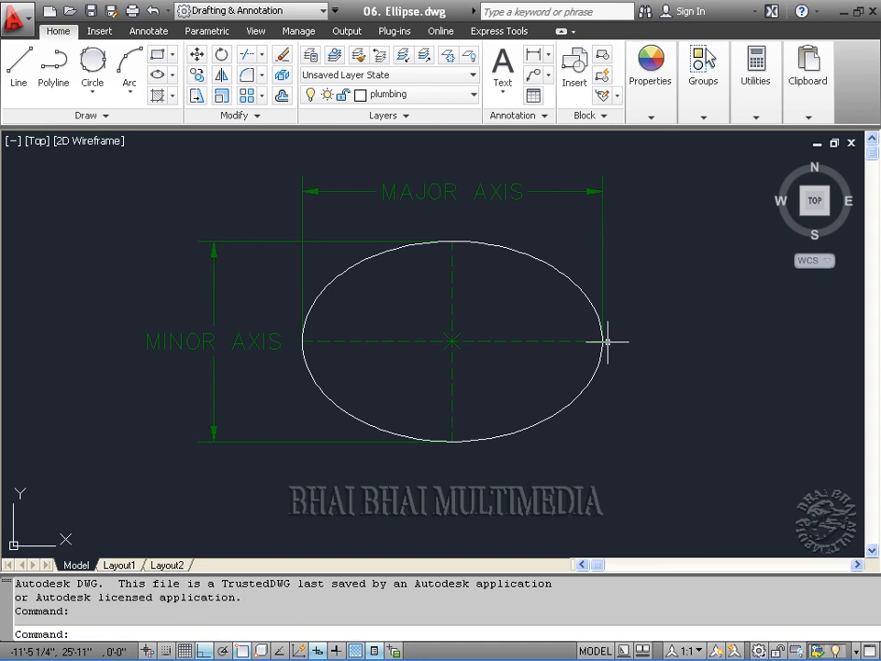
# Step: Draw a center-based ellipse below the 42 by 28 inch ellipse, with a 21-inch horizontal half-axis and a 14-inch vertical half-axis
pyautogui.moveTo(456, 341)
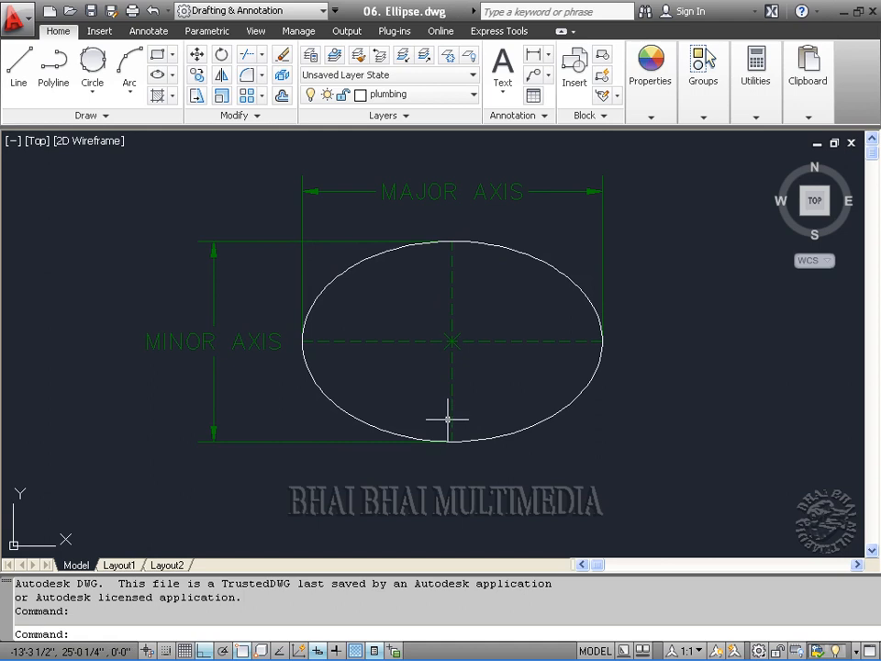
pyautogui.scroll(-2, 712, 383)
pyautogui.moveTo(712, 383); pyautogui.dragTo(221, 386, button='middle')
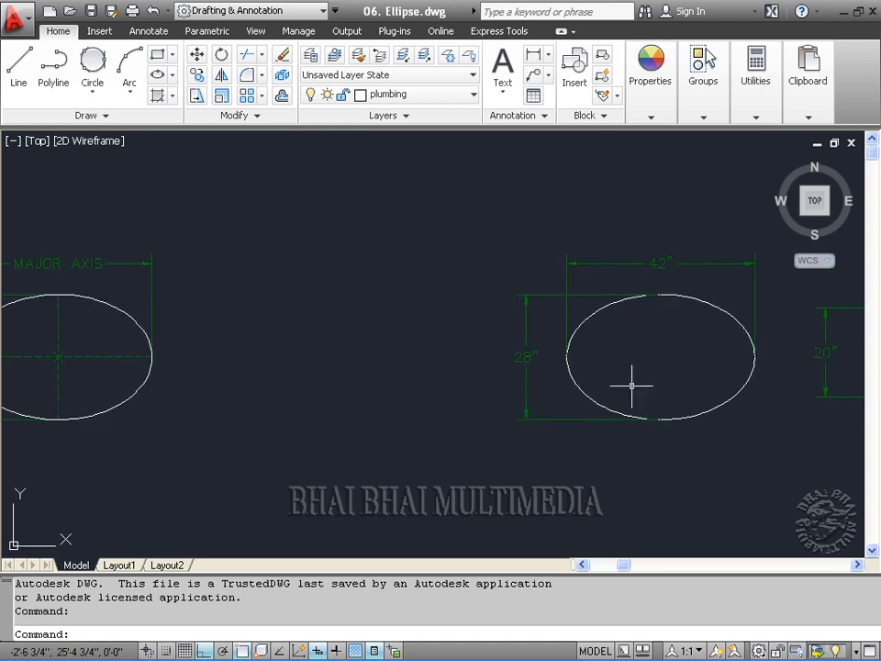
pyautogui.moveTo(711, 387)
pyautogui.mouseDown(button='middle')
pyautogui.moveTo(408, 262)
pyautogui.moveTo(382, 282)
pyautogui.mouseUp(button='middle')
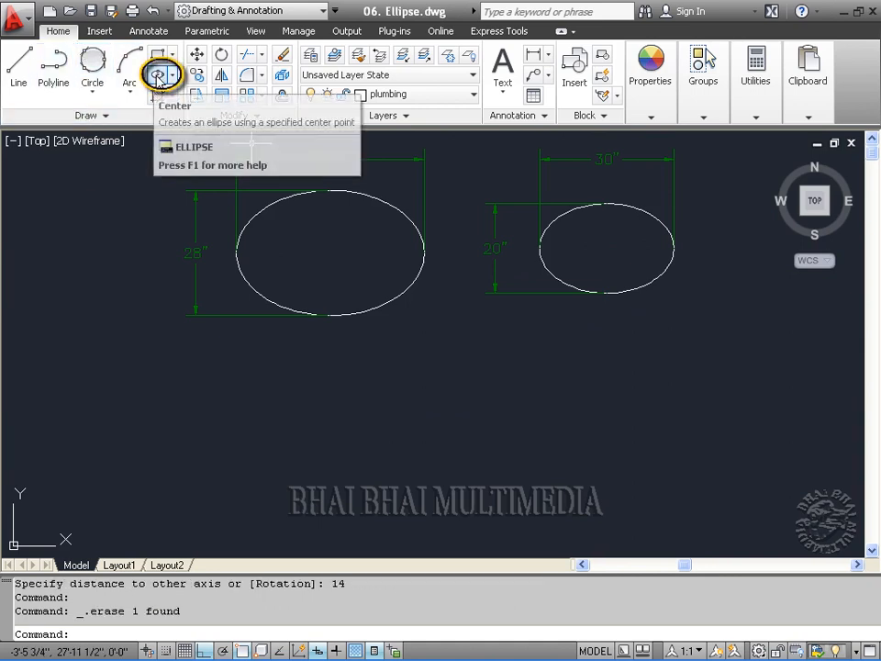
pyautogui.click(158, 75)
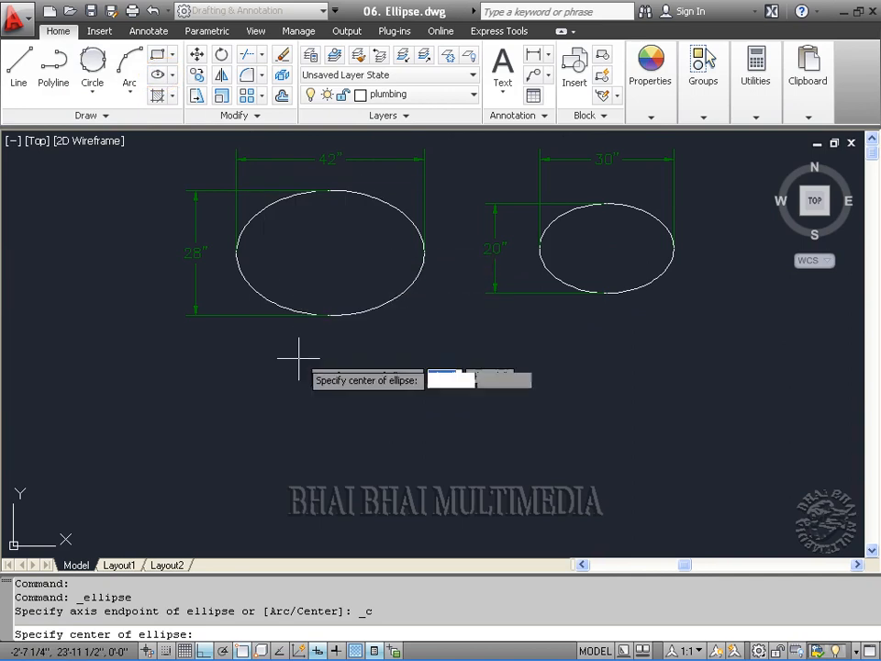
pyautogui.click(325, 443)
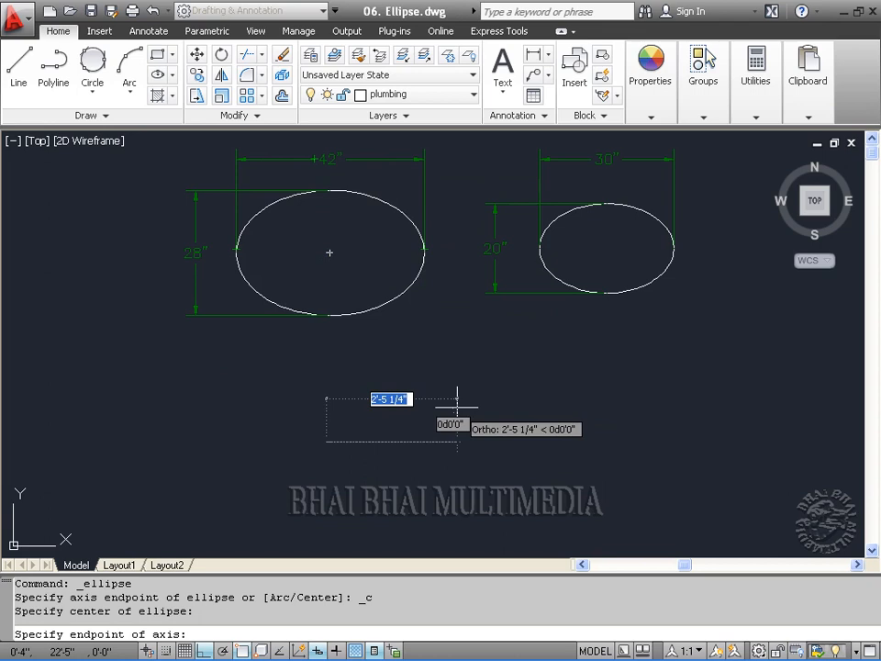
pyautogui.write('21')
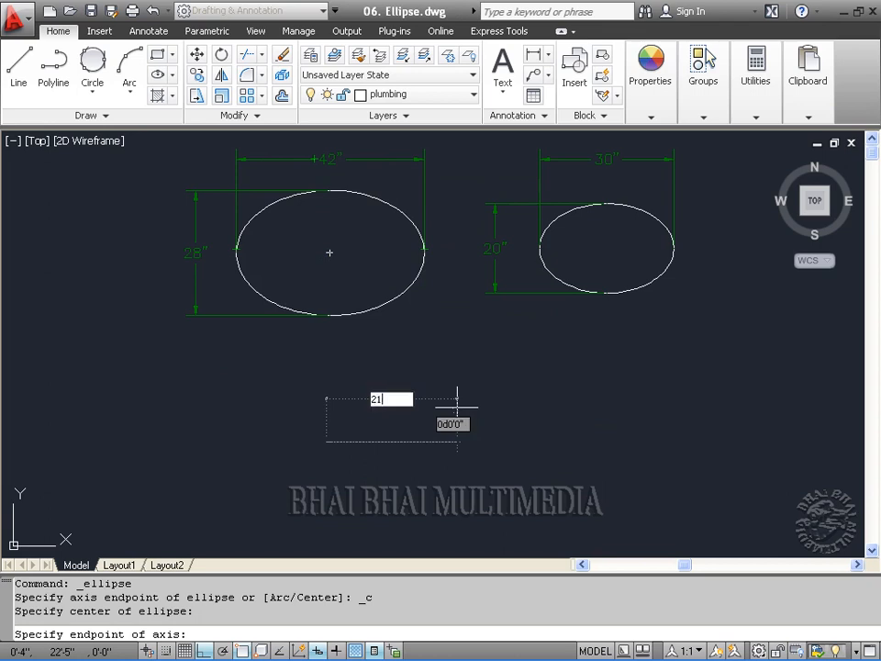
pyautogui.press('Return')
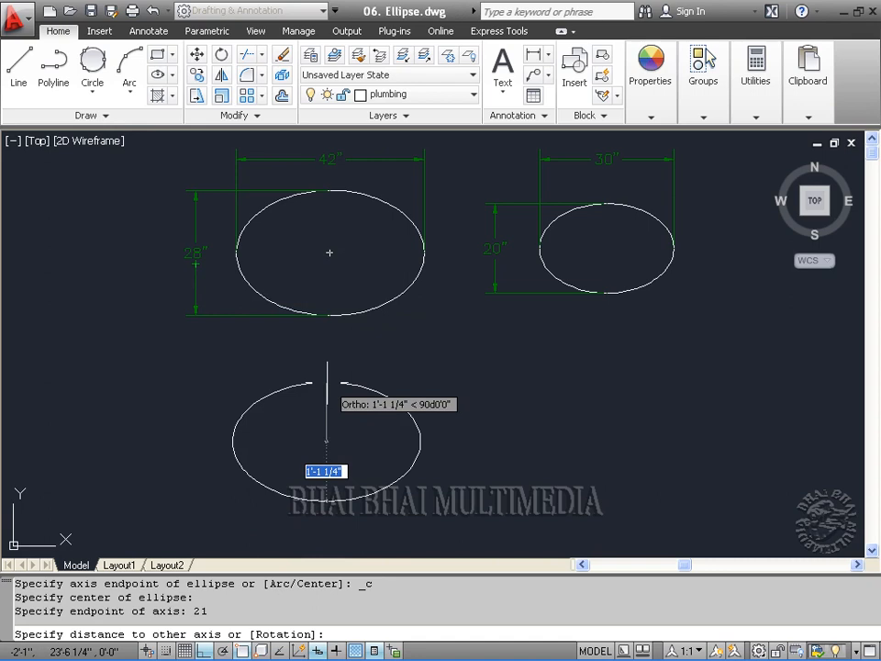
pyautogui.write('14')
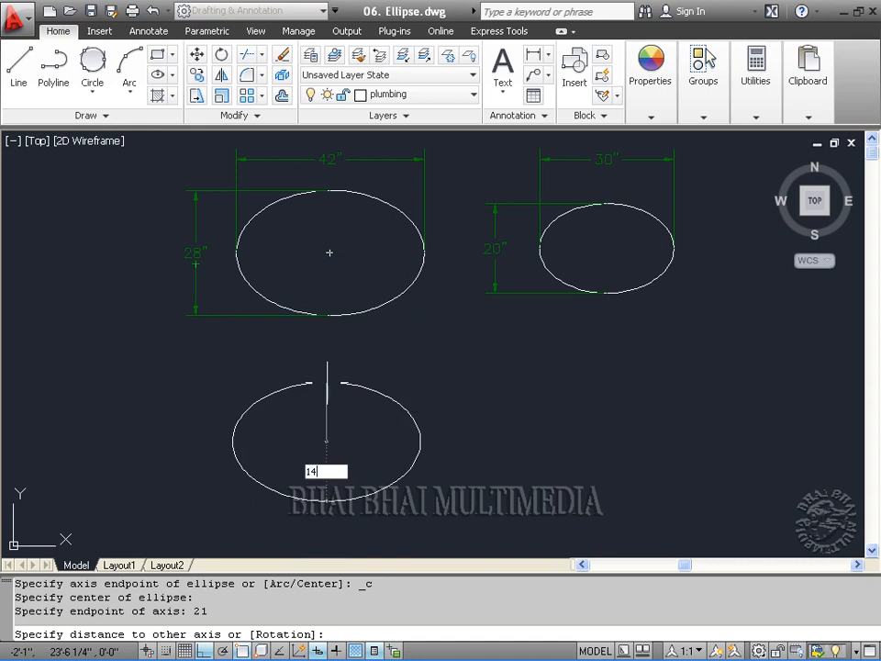
pyautogui.press('Return')
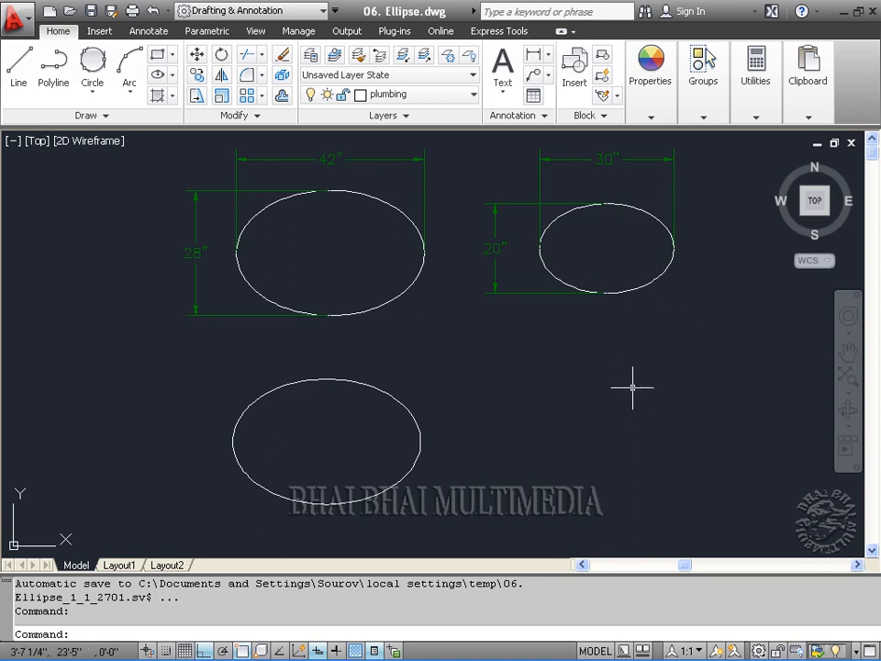
# Step: Draw a center-based ellipse below the 30 by 20 inch ellipse, with a 15-inch horizontal half-axis and a 10-inch vertical half-axis
pyautogui.click(159, 76)
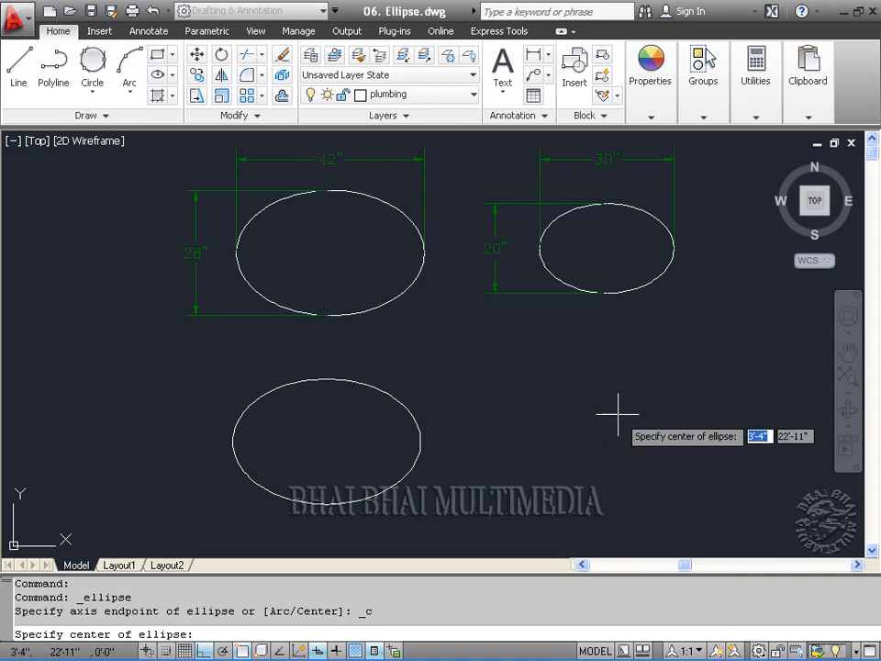
pyautogui.click(617, 410)
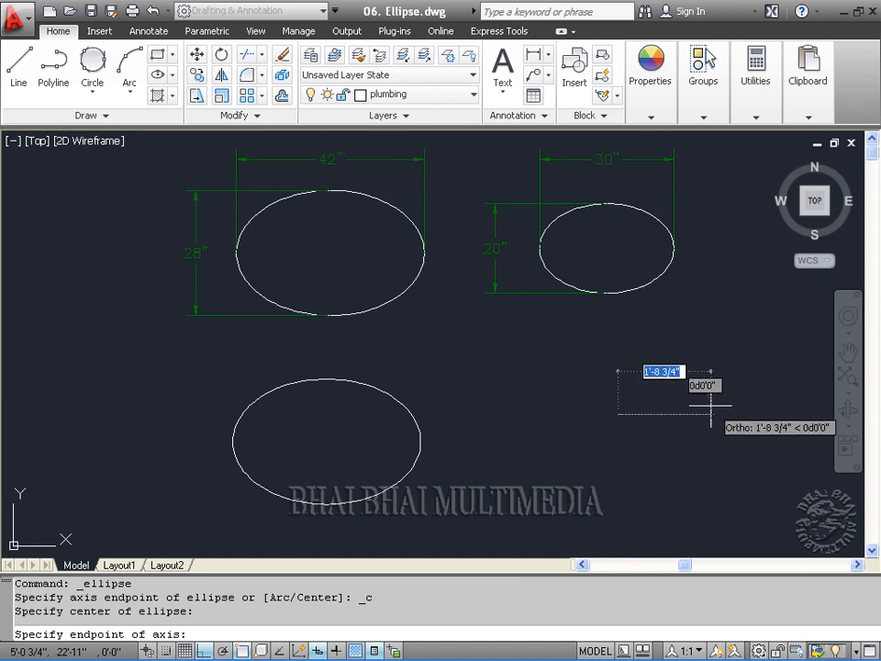
pyautogui.write('1')
pyautogui.press('Return')
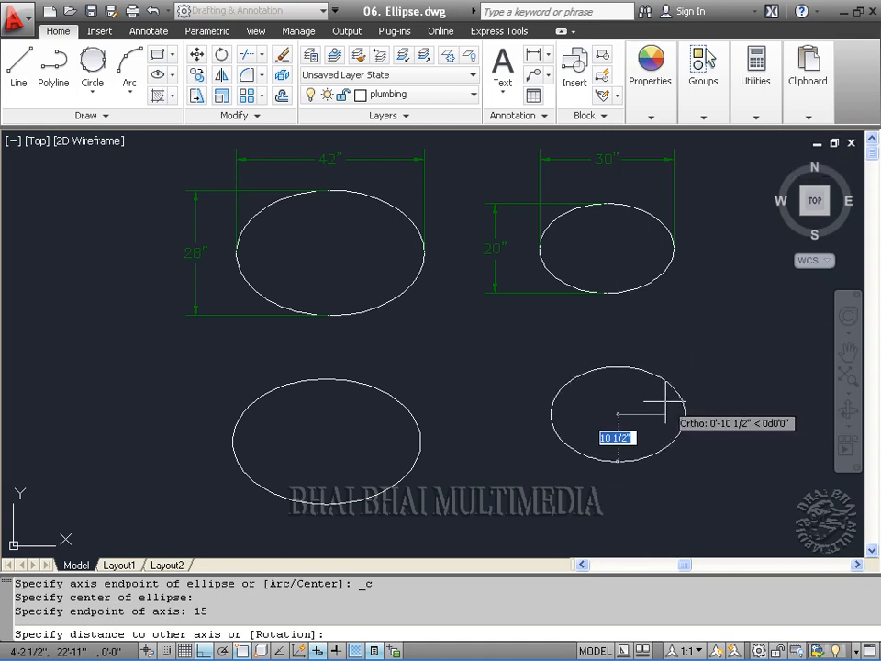
pyautogui.write('10')
pyautogui.press('Return')
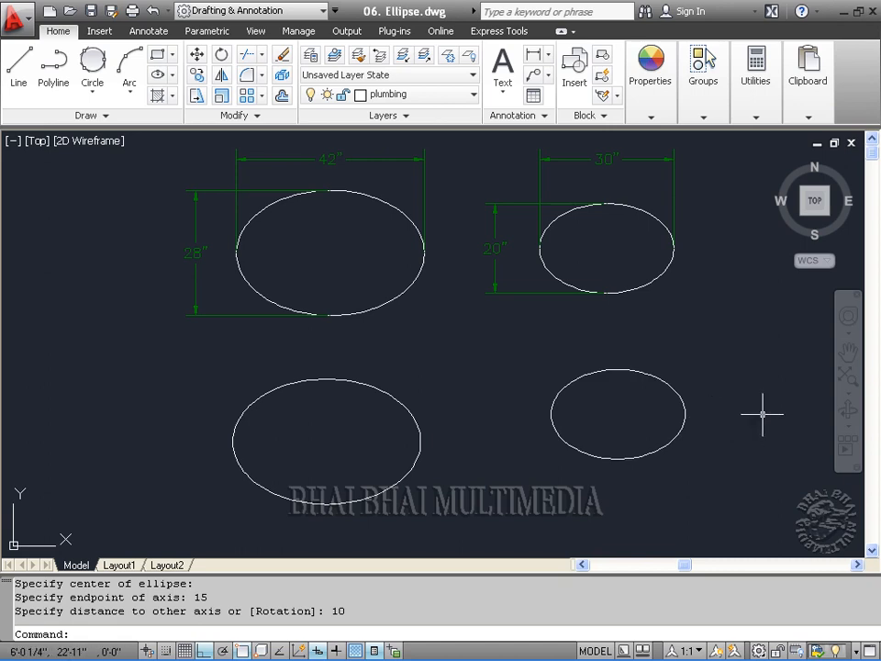
# Step: Find the sink counter in the bathroom plan and check which running object snaps are enabled, especially Midpoint
pyautogui.moveTo(763, 414)
pyautogui.mouseDown(button='middle')
pyautogui.moveTo(523, 446)
pyautogui.moveTo(109, 442)
pyautogui.mouseUp(button='middle')
pyautogui.scroll(-5, 501, 435)
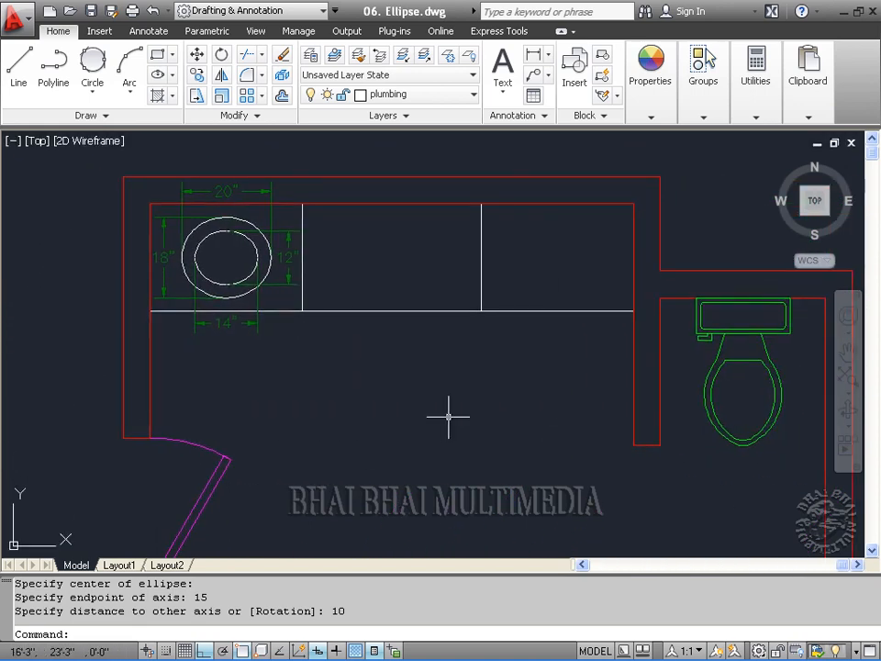
pyautogui.moveTo(474, 437); pyautogui.dragTo(466, 308, button='middle')
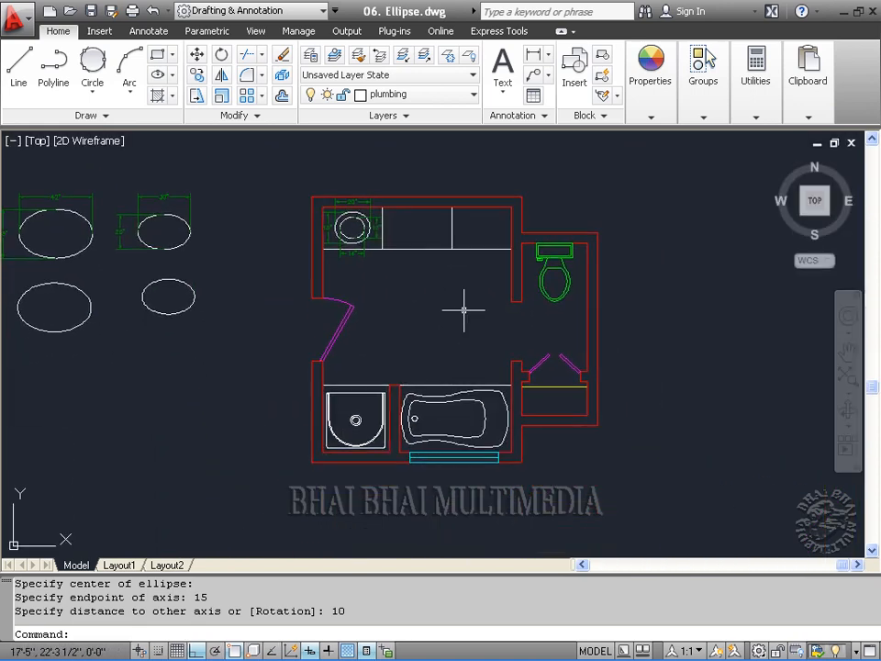
pyautogui.scroll(2, 466, 307)
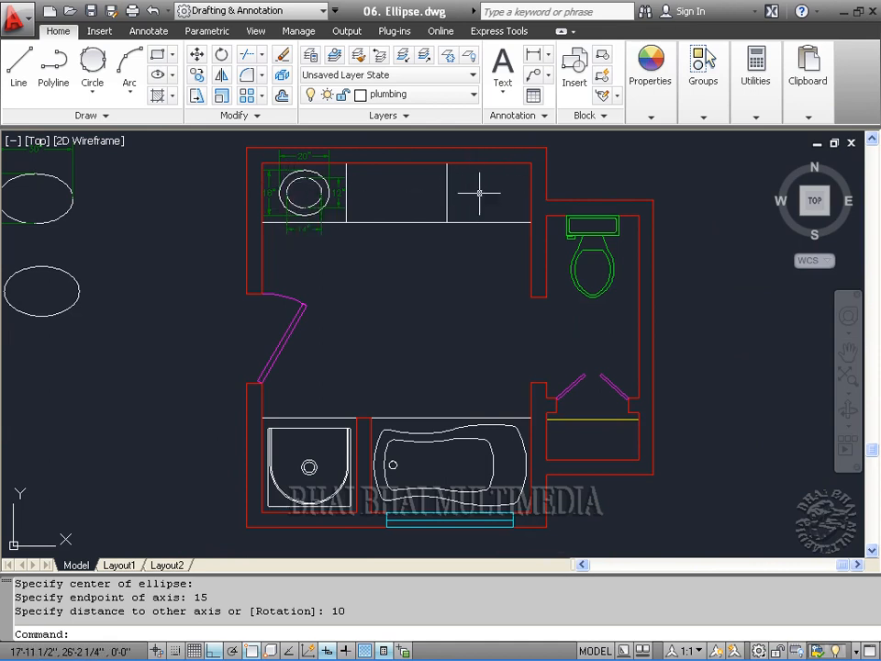
pyautogui.scroll(1, 472, 191)
pyautogui.scroll(1, 480, 193)
pyautogui.moveTo(407, 207); pyautogui.dragTo(476, 377, button='middle')
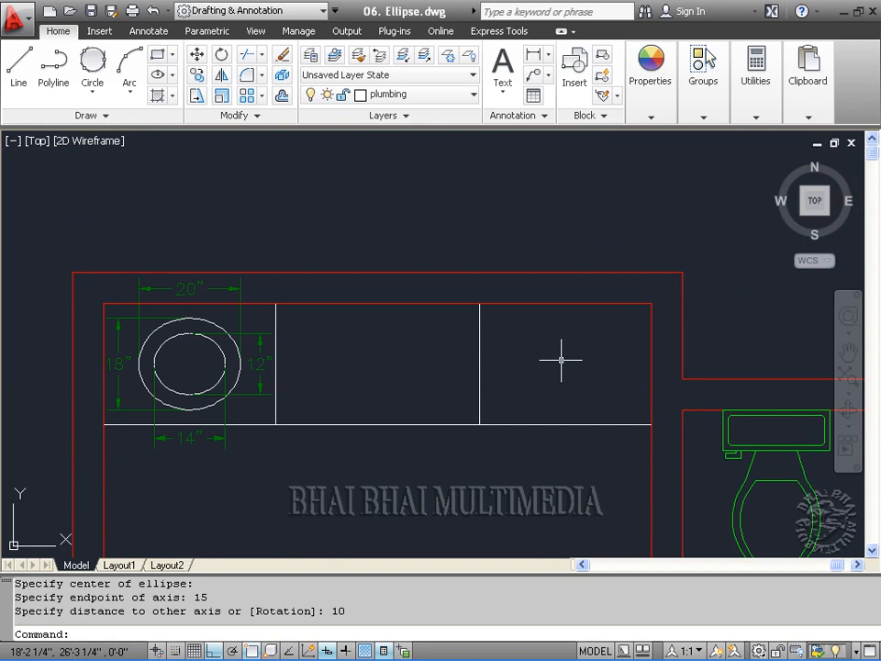
pyautogui.rightClick(252, 650)
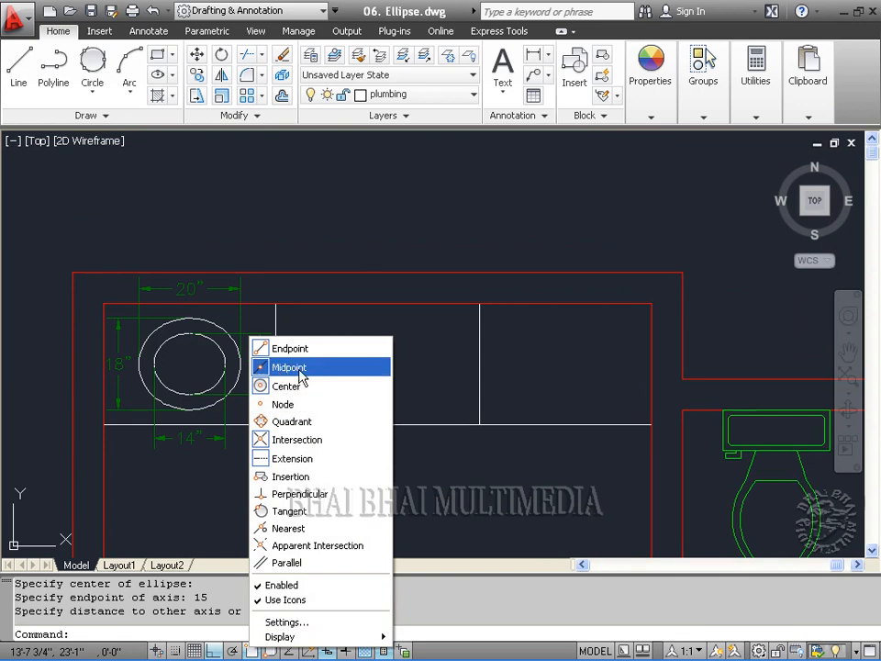
pyautogui.click(442, 344)
pyautogui.click(571, 359)
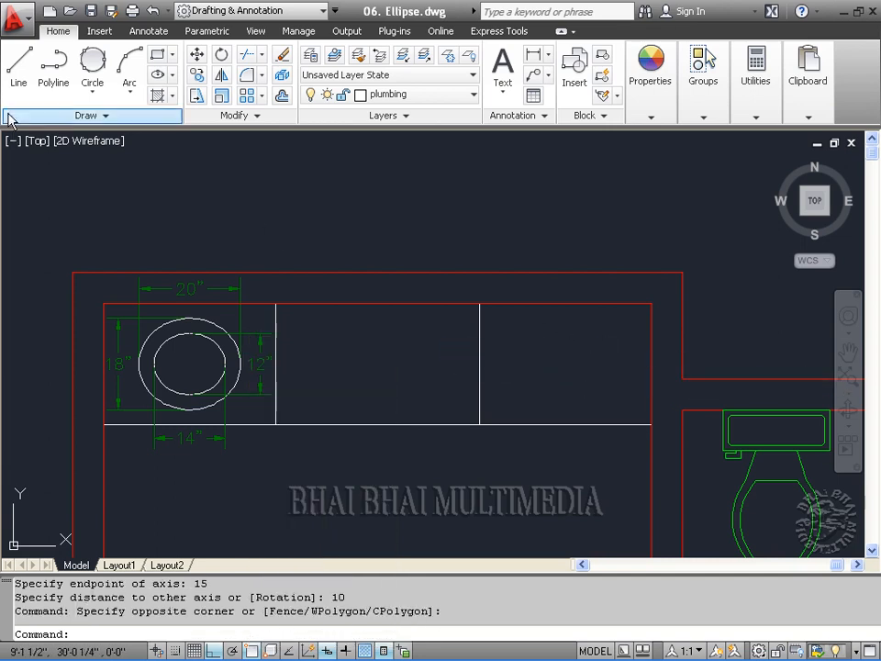
# Step: Draw a diagonal guide line across the empty counter bay nearest the toilet, from its upper-left corner to its lower-right corner
pyautogui.click(22, 81)
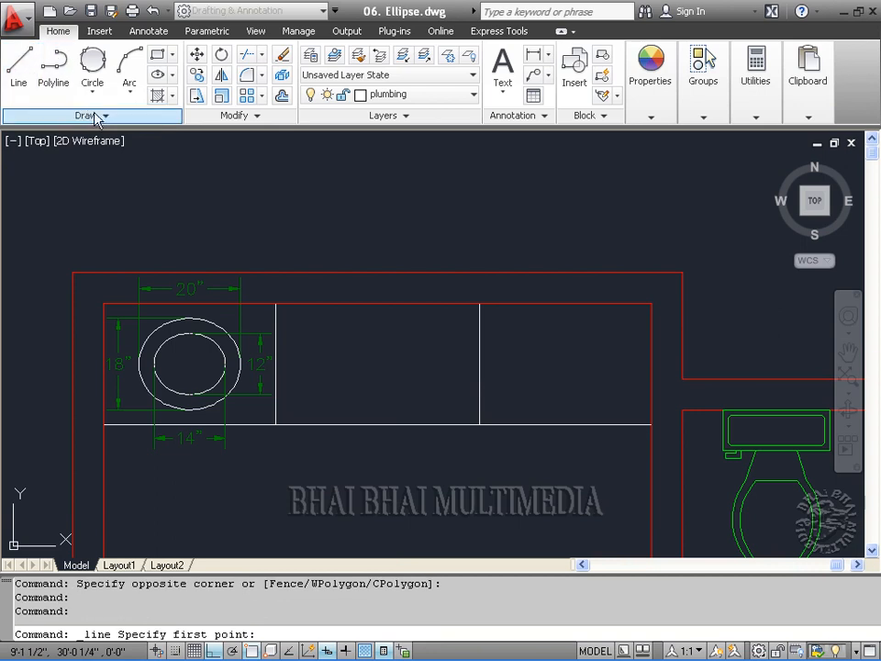
pyautogui.click(22, 80)
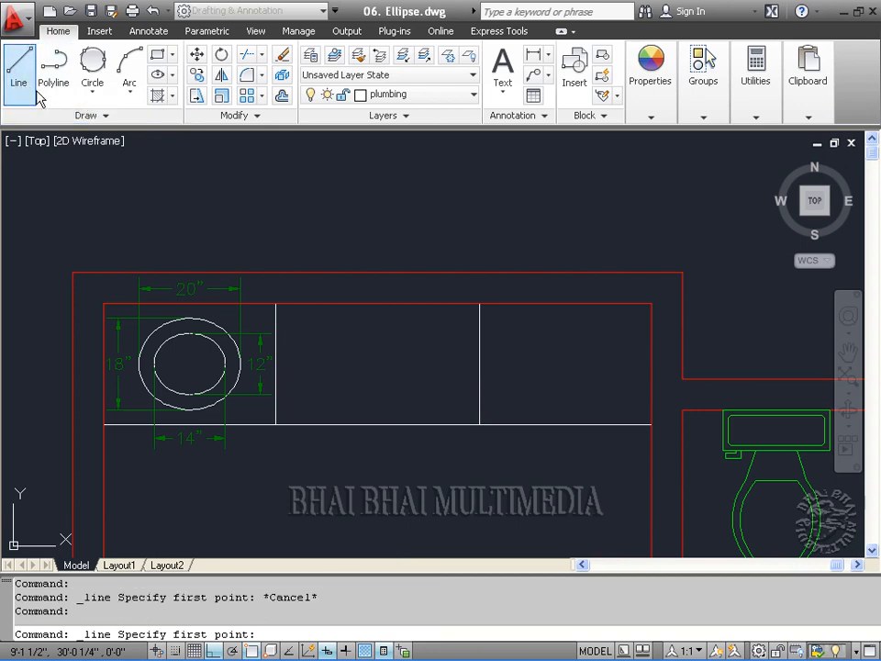
pyautogui.click(479, 303)
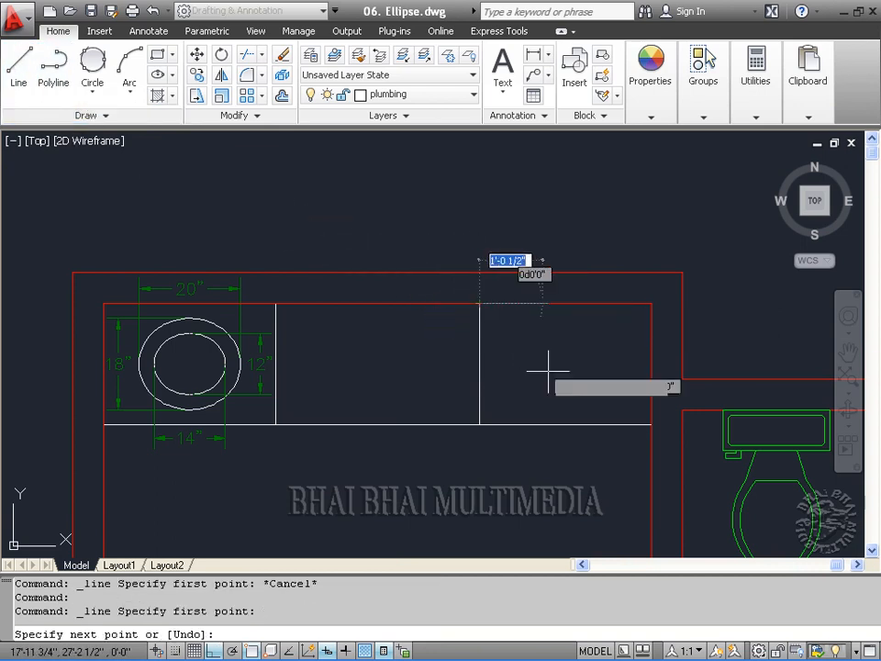
pyautogui.click(651, 425)
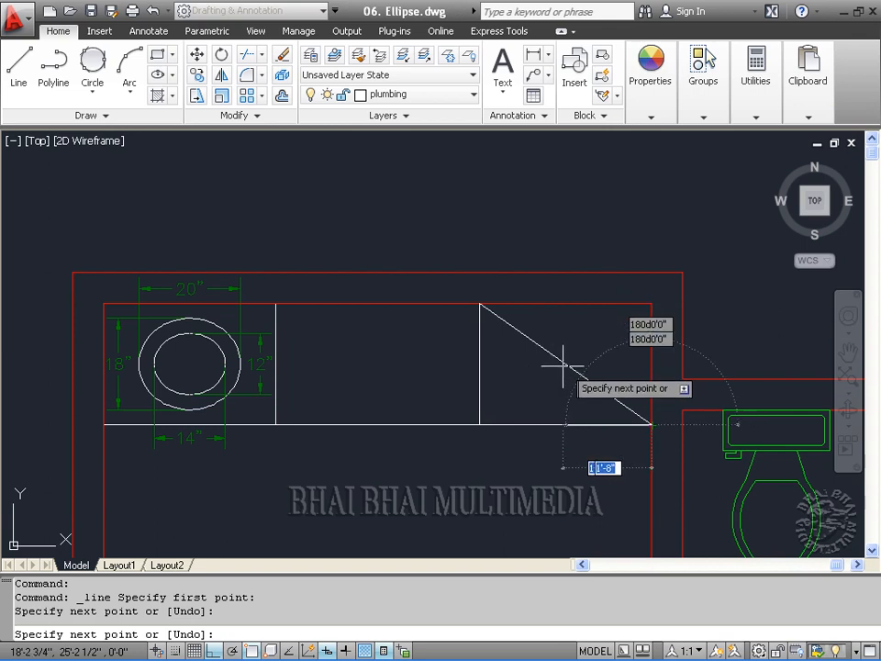
# Step: Draw the sink's outer ellipse centered on the diagonal's midpoint, with a 10-inch horizontal half-axis and a 9-inch vertical half-axis
pyautogui.click(162, 78)
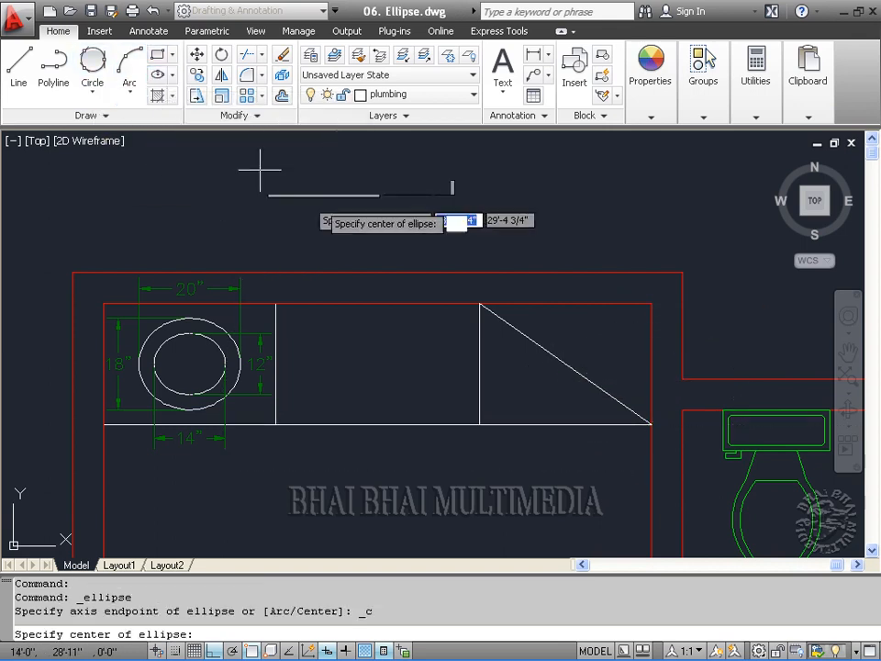
pyautogui.click(566, 365)
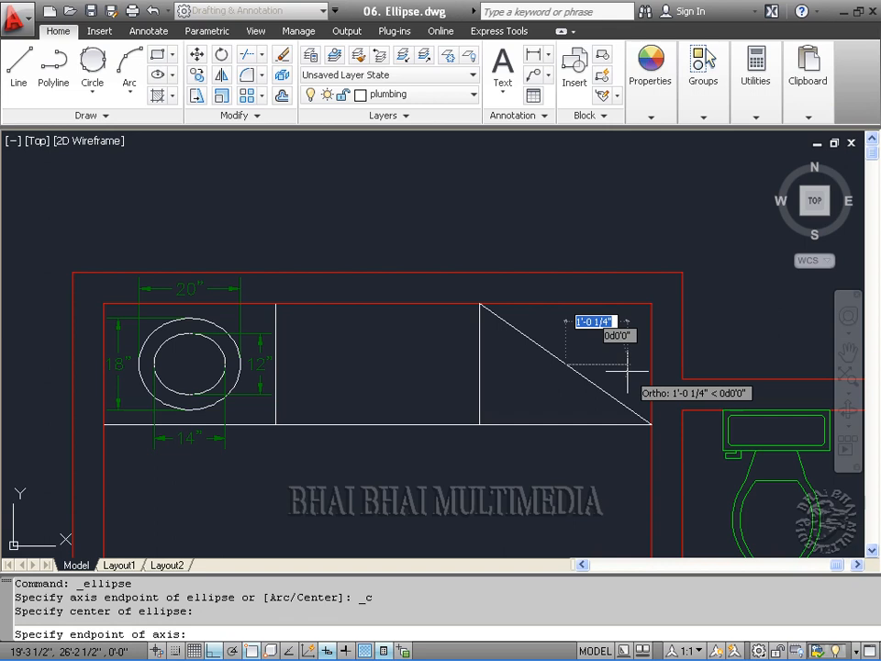
pyautogui.write('10')
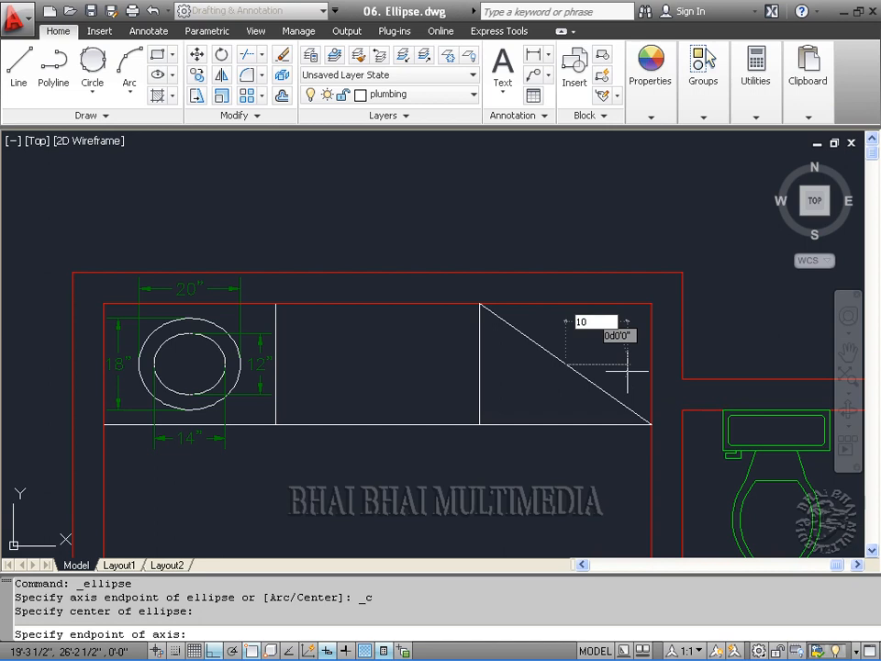
pyautogui.press('Return')
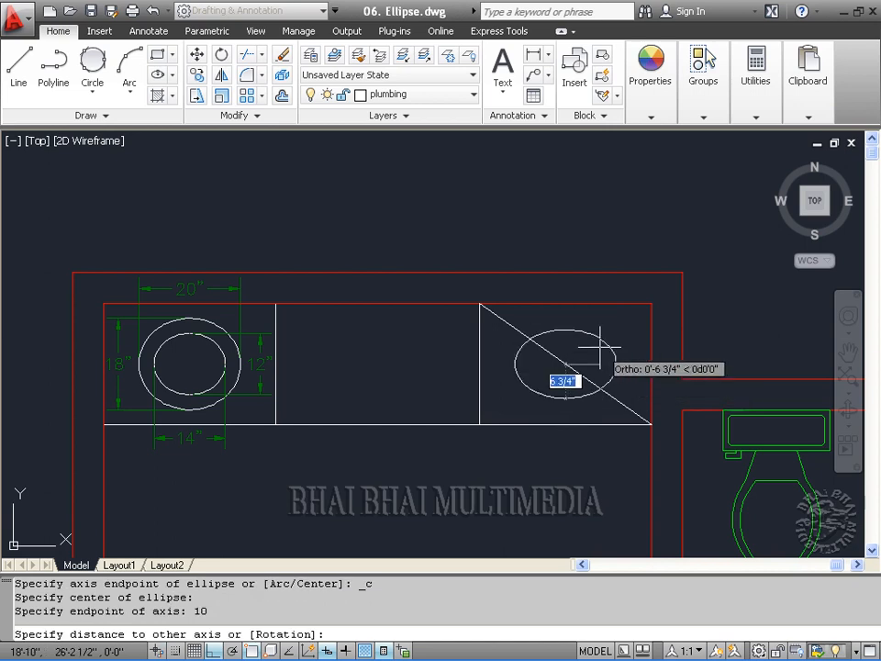
pyautogui.write('9')
pyautogui.press('Return')
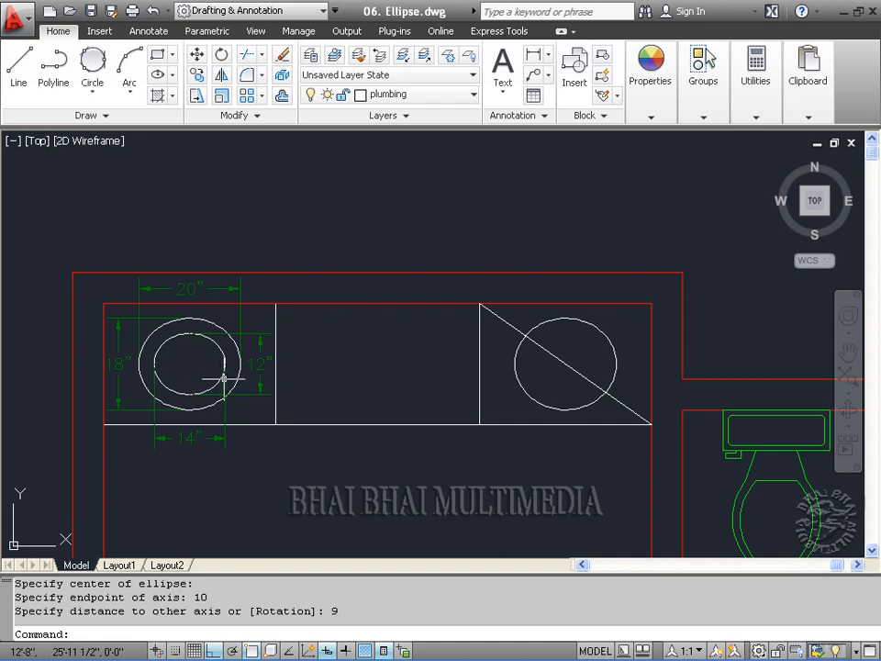
# Step: Draw a concentric inner sink ellipse with half-axes of 7 inches horizontally and 6 inches vertically, and erase the diagonal guide line
pyautogui.click(160, 75)
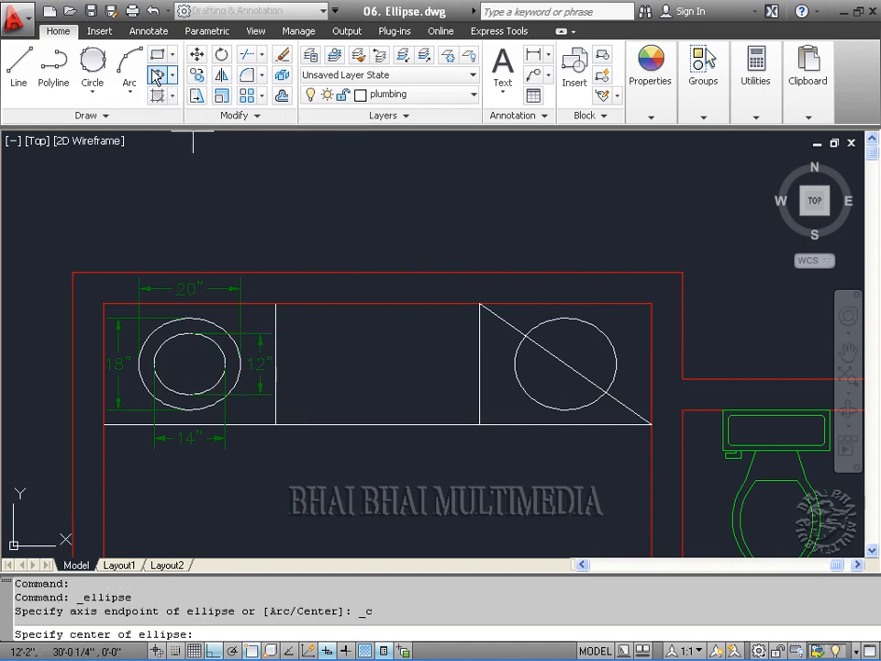
pyautogui.click(566, 364)
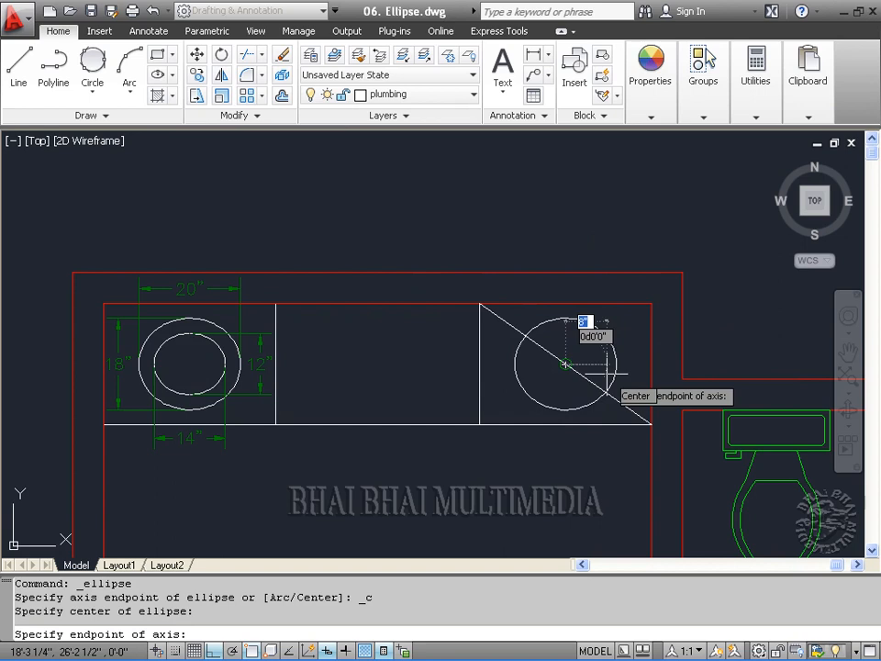
pyautogui.write('7')
pyautogui.press('Return')
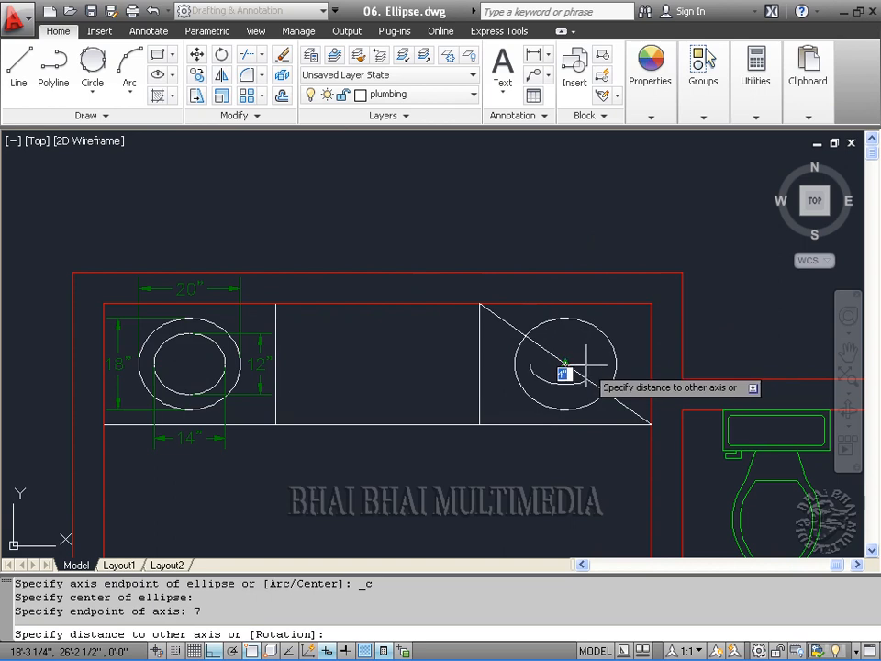
pyautogui.write('6')
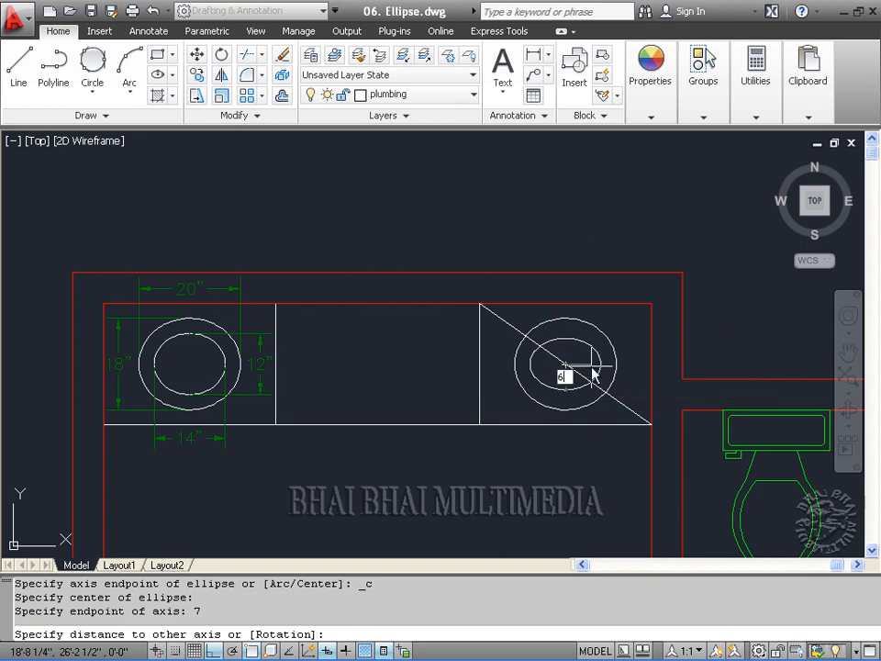
pyautogui.press('Return')
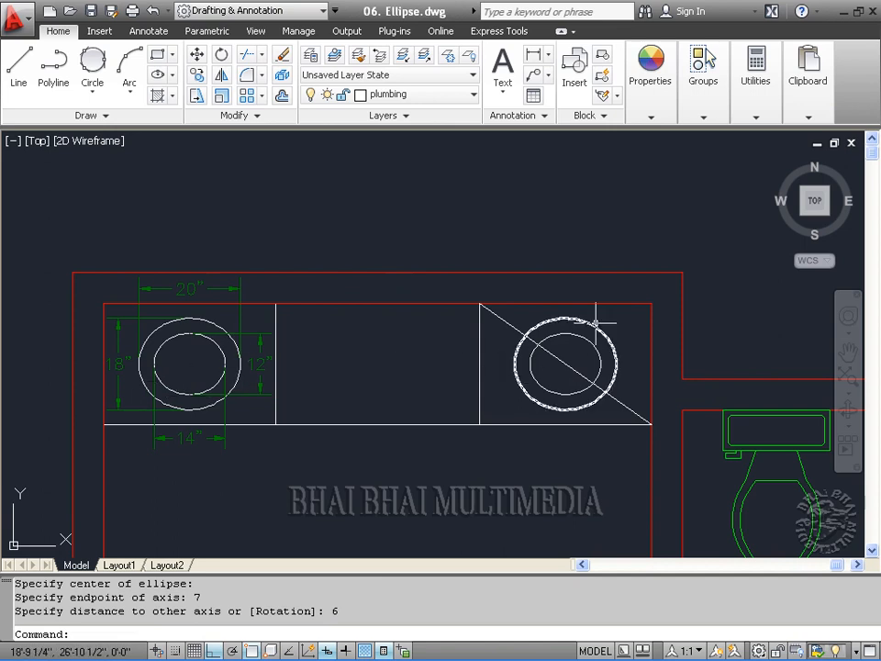
pyautogui.click(627, 411)
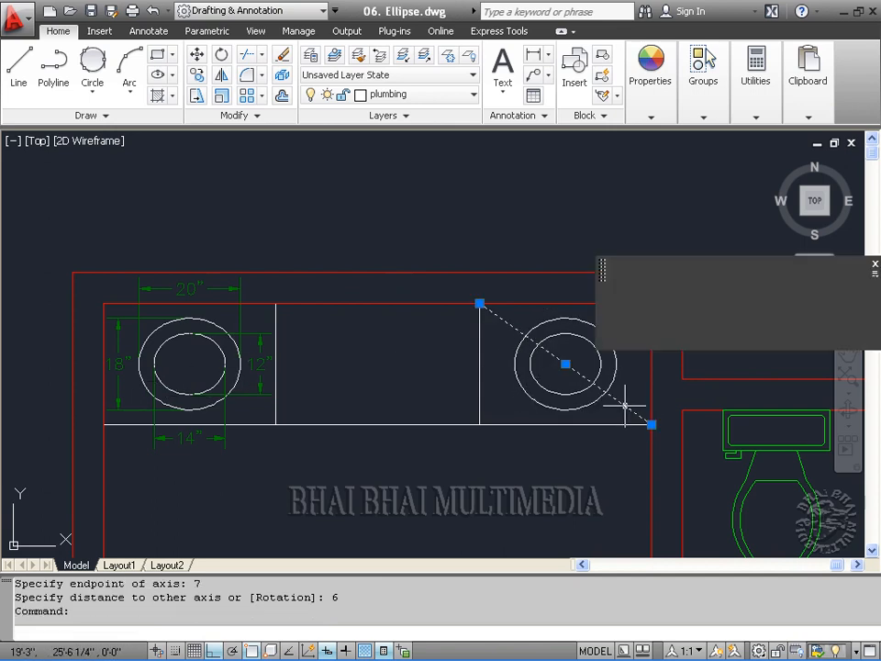
pyautogui.press('Delete')
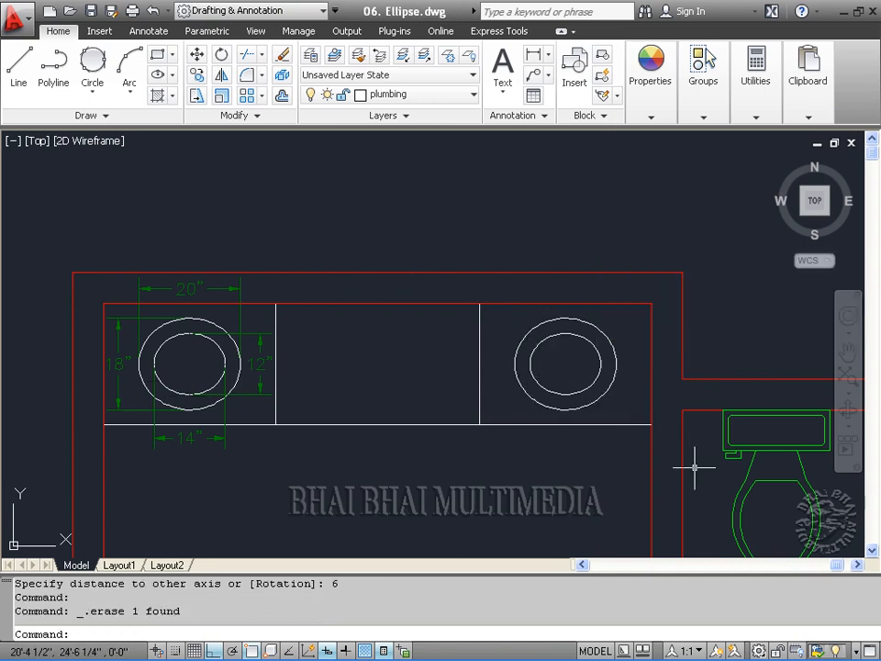
# Step: Draw an axis-endpoint ellipse in the empty space beyond the toilet room, with a horizontal axis about 8'-1" long and a vertical half-axis about 1'-7 1/4"
pyautogui.scroll(-5, 695, 468)
pyautogui.moveTo(480, 366)
pyautogui.mouseDown(button='middle')
pyautogui.moveTo(466, 395)
pyautogui.moveTo(421, 388)
pyautogui.mouseUp(button='middle')
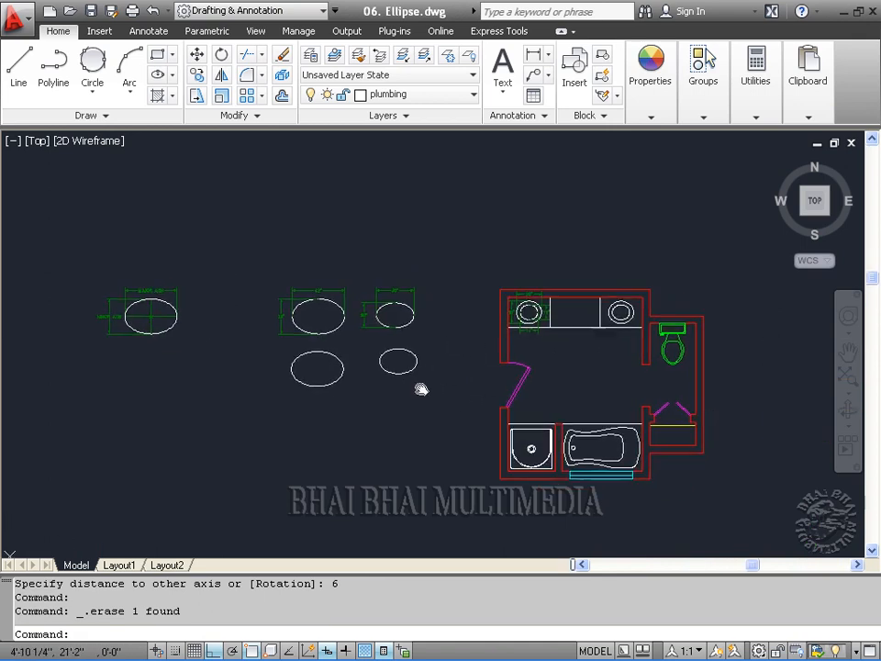
pyautogui.scroll(2, 528, 404)
pyautogui.scroll(2, 510, 384)
pyautogui.scroll(1, 584, 360)
pyautogui.moveTo(584, 360); pyautogui.dragTo(511, 301, button='middle')
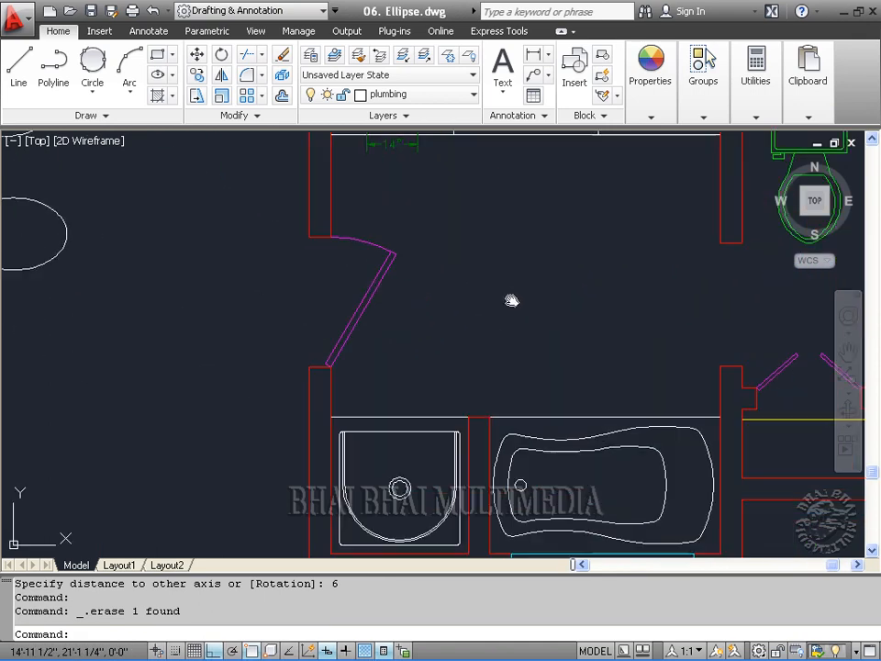
pyautogui.moveTo(619, 321); pyautogui.dragTo(230, 326, button='middle')
pyautogui.scroll(-1, 187, 157)
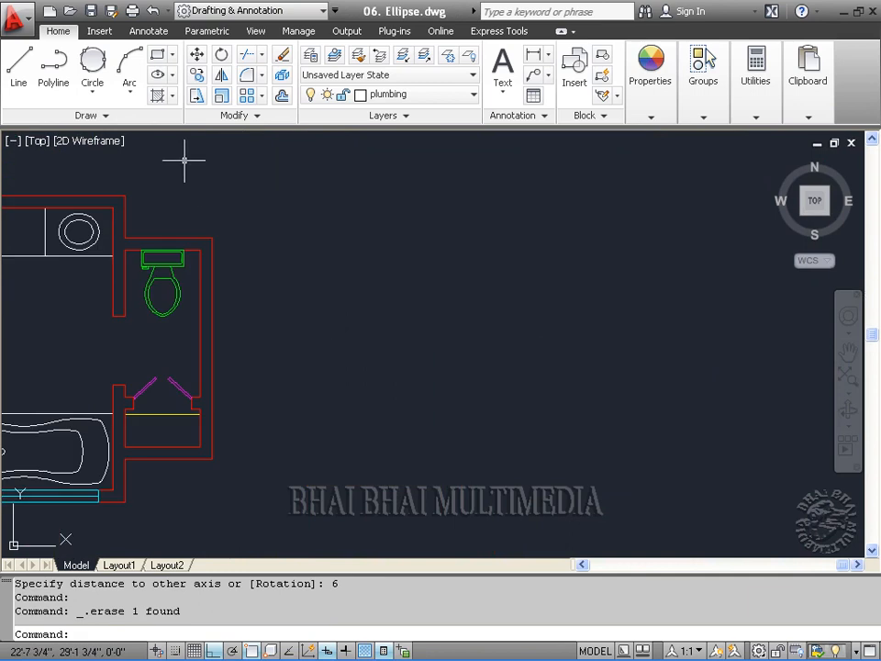
pyautogui.click(172, 77)
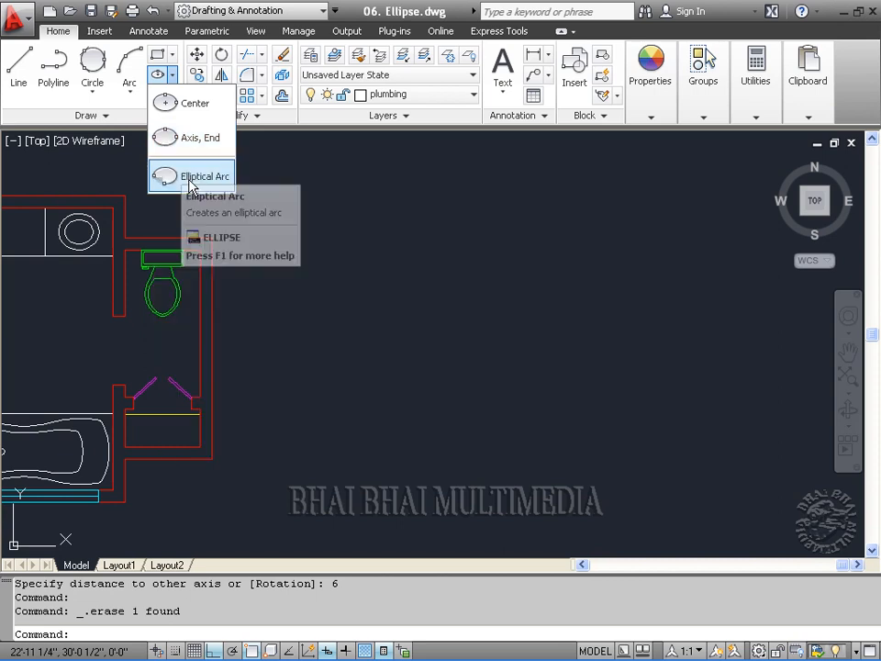
pyautogui.moveTo(176, 183)
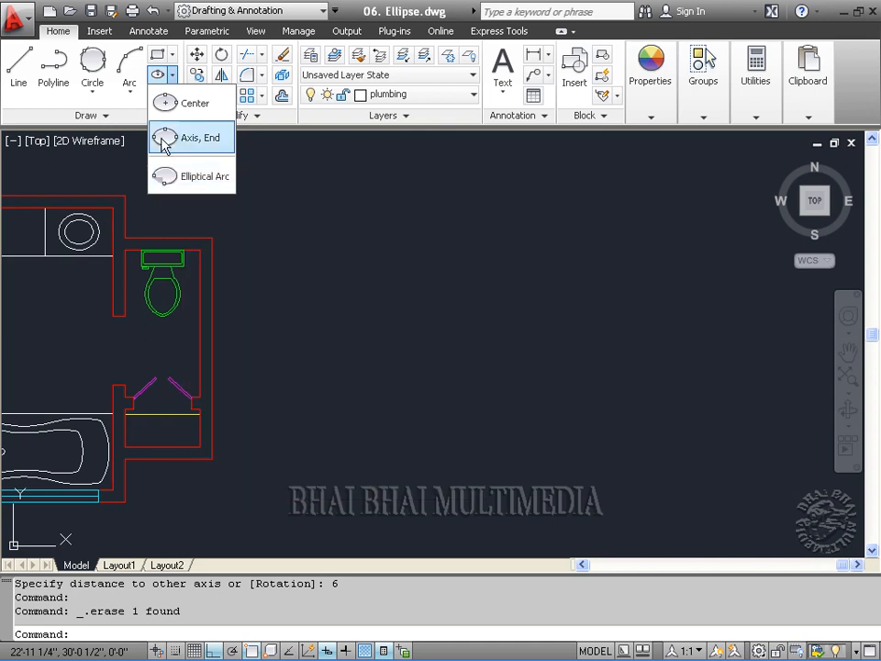
pyautogui.click(193, 142)
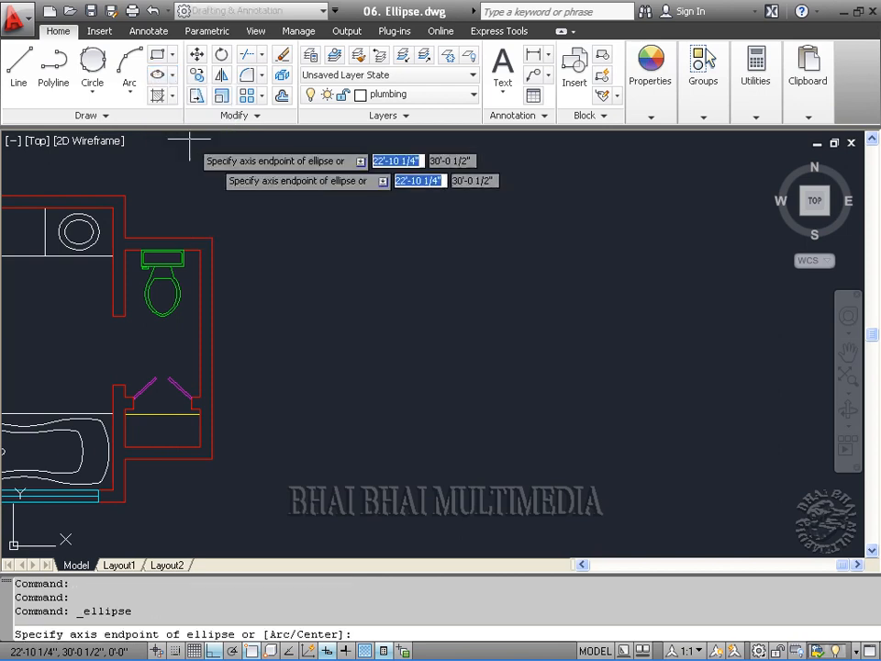
pyautogui.click(404, 280)
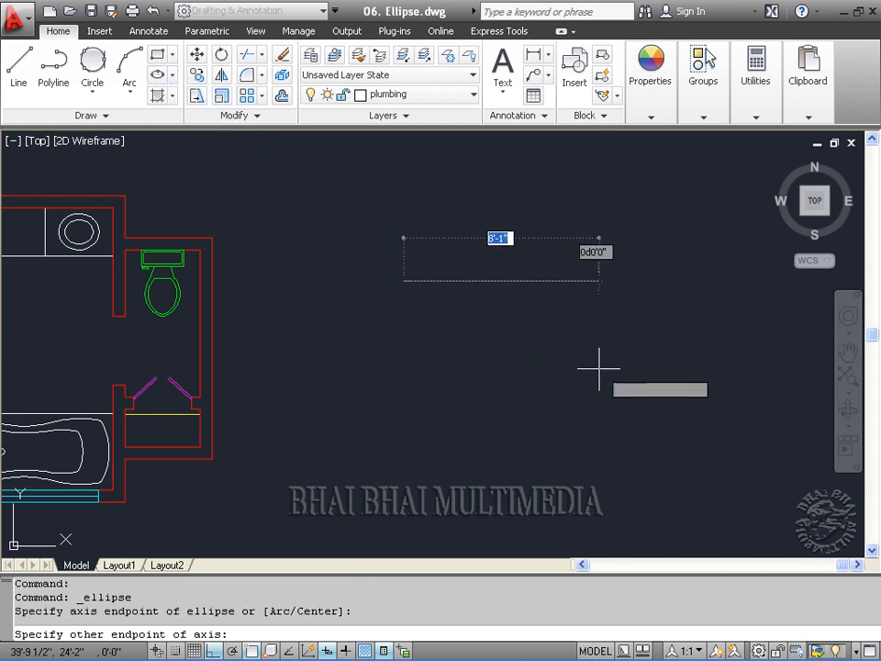
pyautogui.click(597, 367)
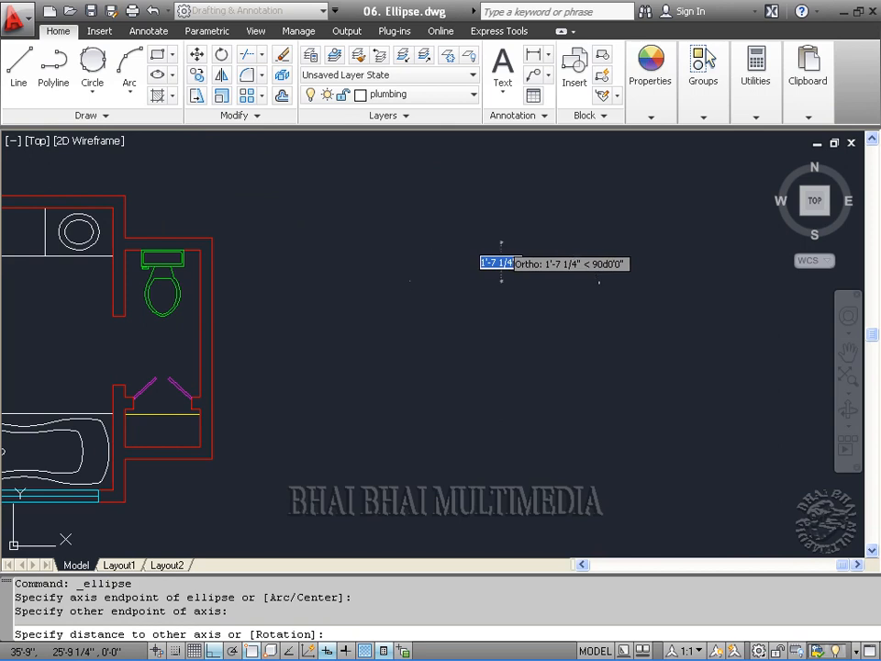
pyautogui.click(503, 262)
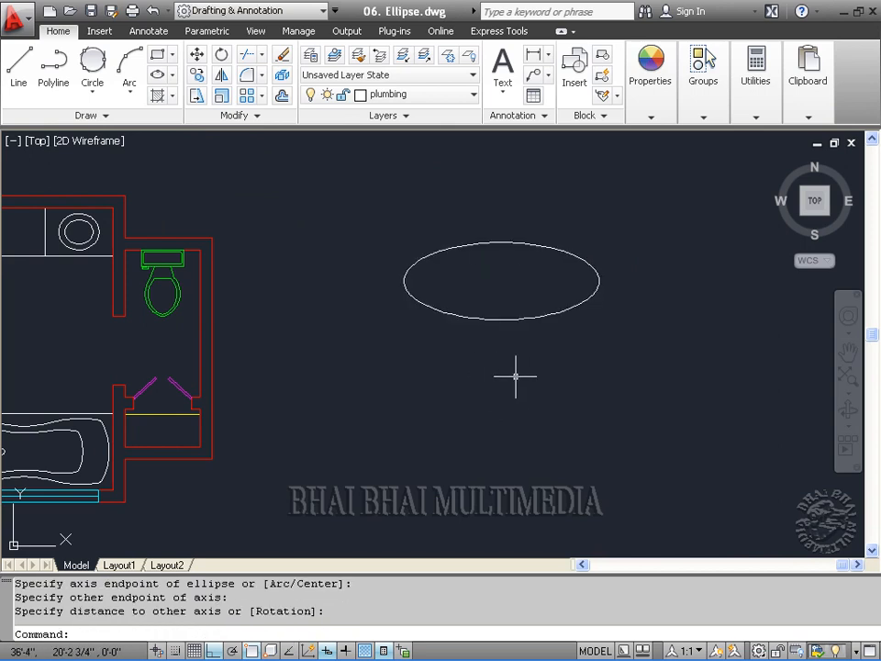
# Step: Draw a lower-right quarter elliptical arc below the new ellipse, with a vertical half-axis of about 1'-3 1/4"
pyautogui.click(170, 80)
pyautogui.click(193, 176)
pyautogui.click(343, 413)
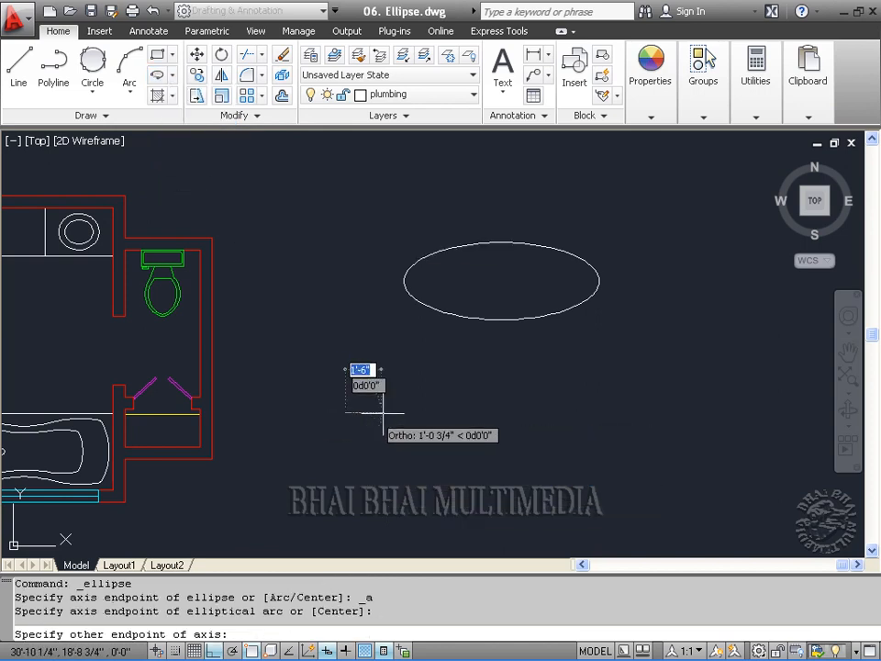
pyautogui.click(435, 412)
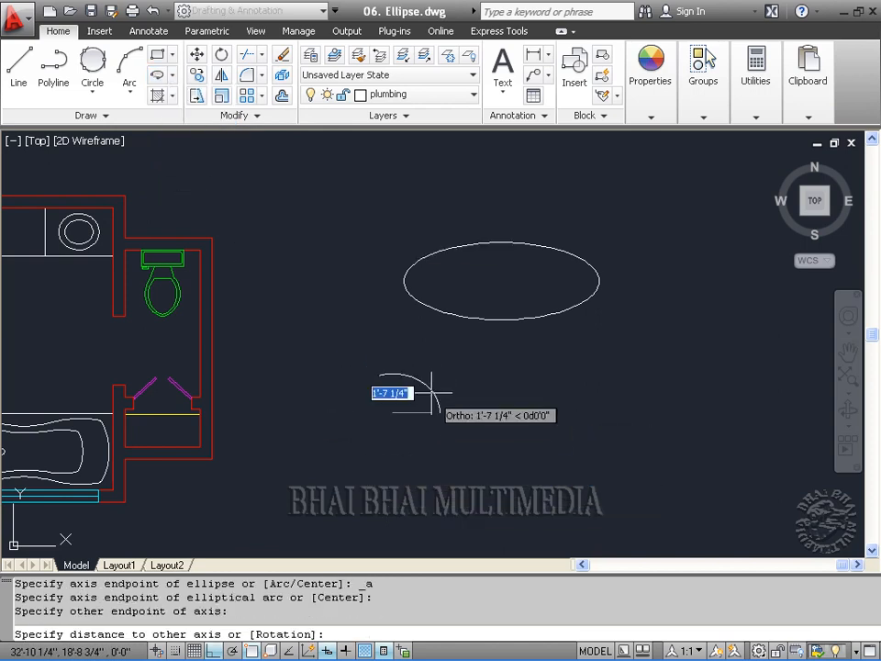
pyautogui.click(400, 382)
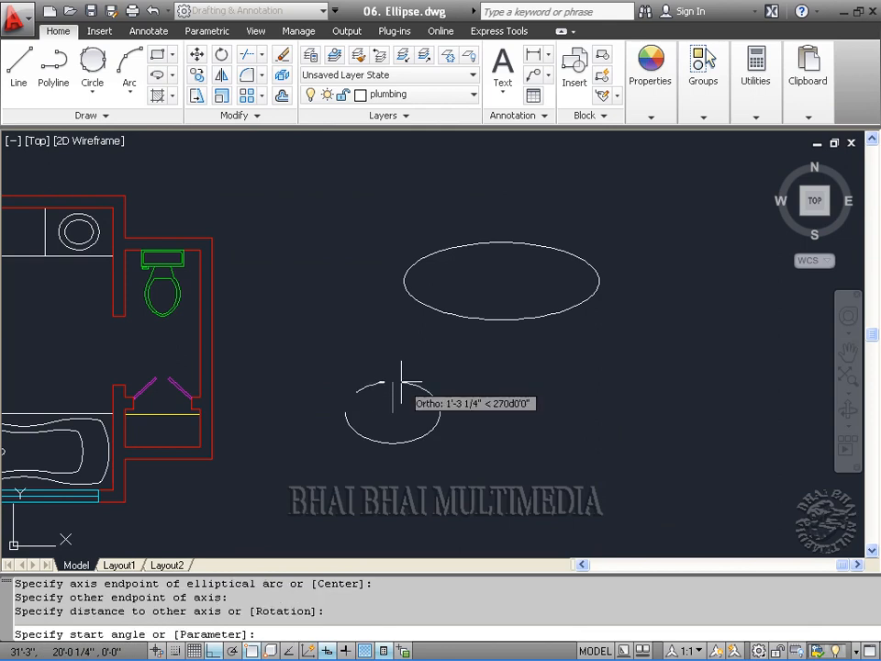
pyautogui.click(418, 432)
pyautogui.click(649, 477)
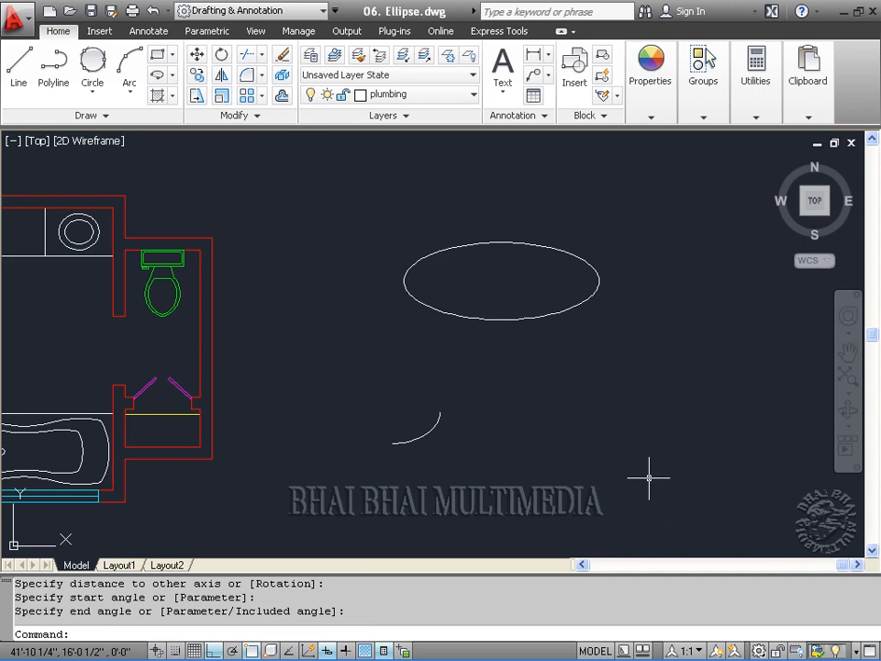
# Step: Open the choice of ellipse creation methods
pyautogui.click(158, 54)
pyautogui.click(172, 76)
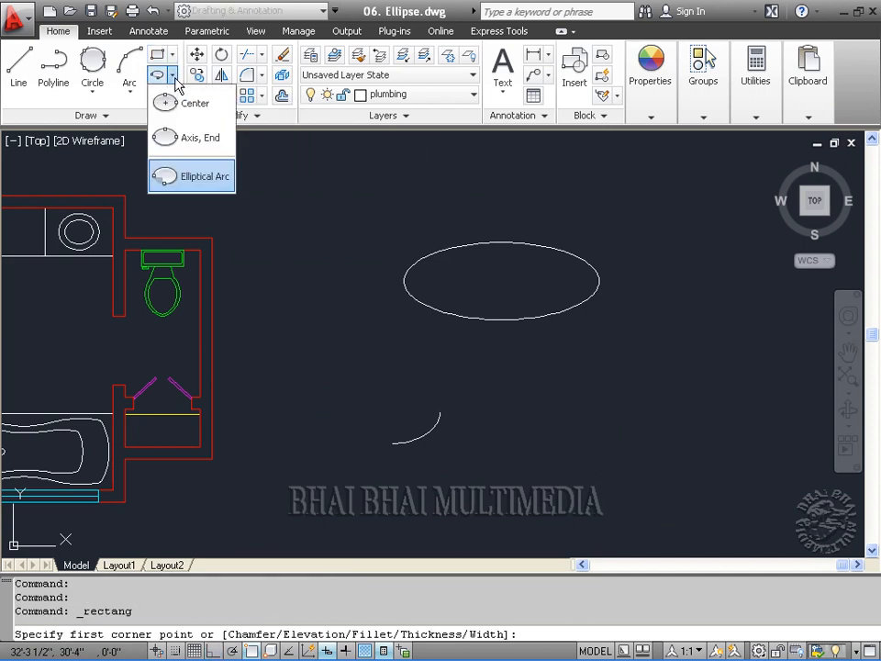